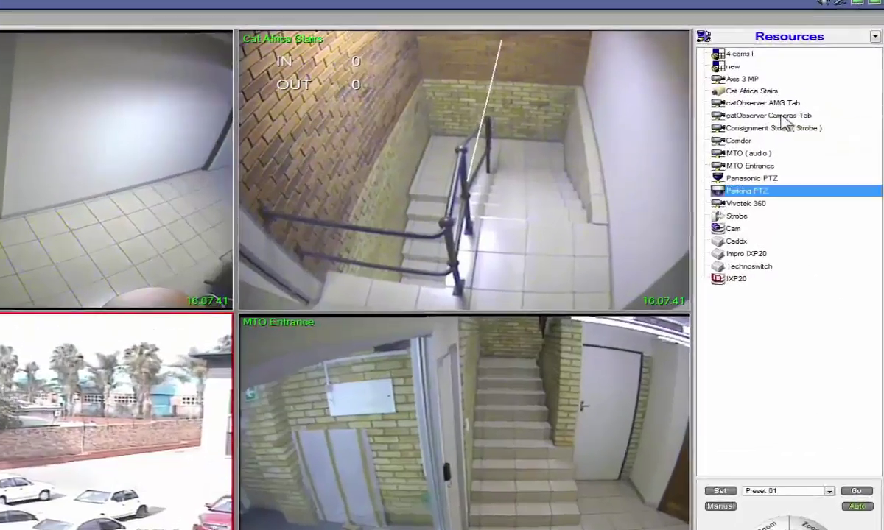
Select the catObserver Cameras Tab camera in the Resources tree.
left_click(802, 110)
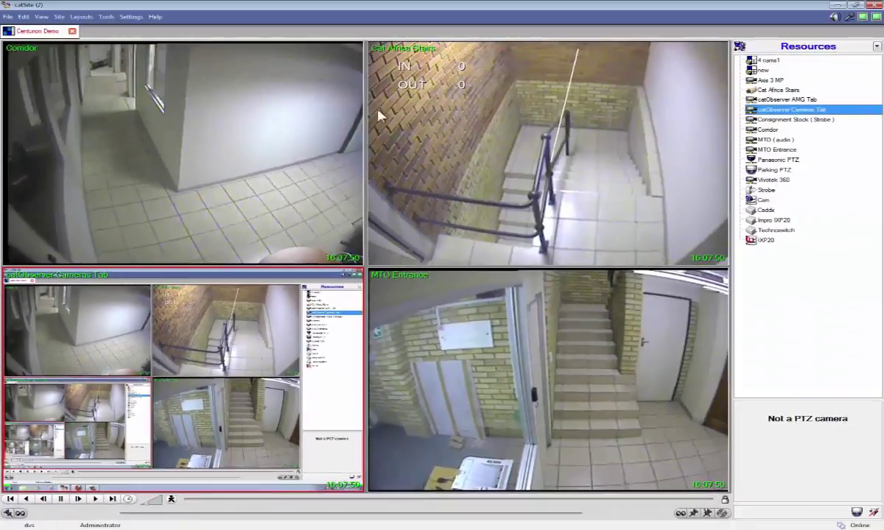
left_click_drag(640, 94, 569, 336)
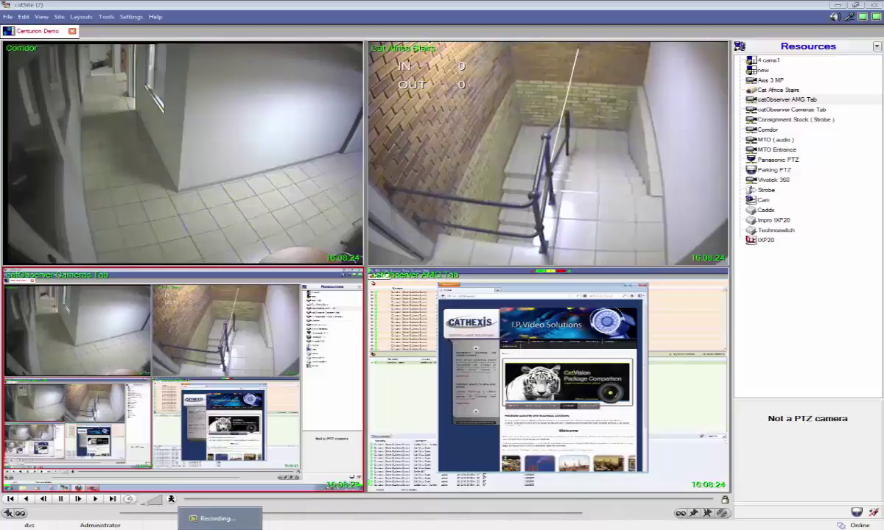
Return the MTO Entrance feed to the lower-right video tile.
left_click_drag(776, 150, 645, 376)
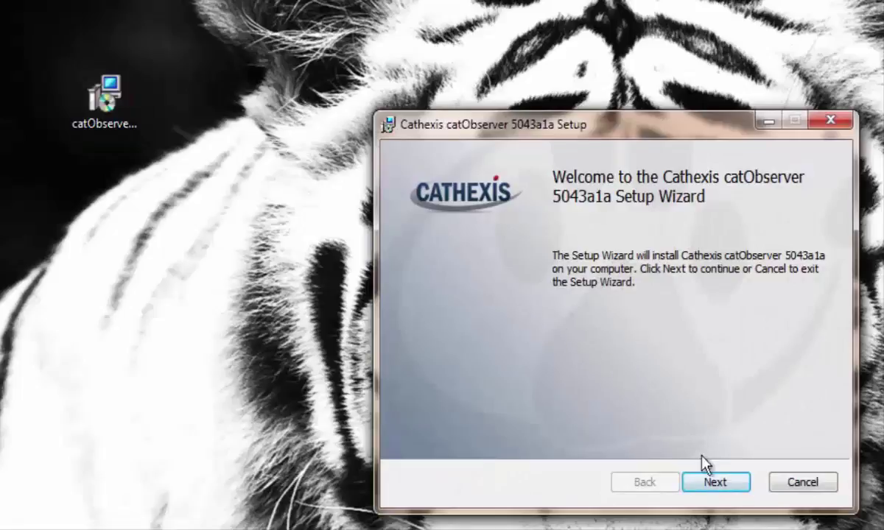
Accept the licence terms and install catObserver 5043a1a in the default Program Files folder.
left_click(720, 486)
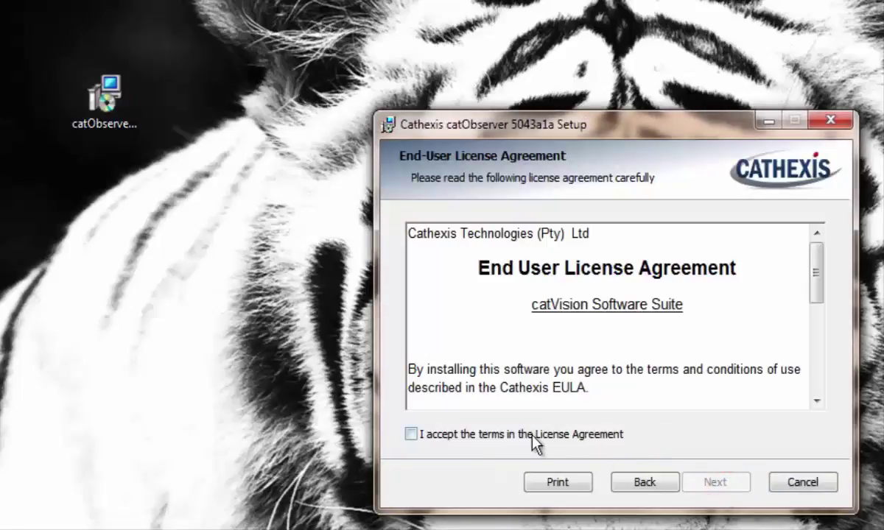
left_click(411, 434)
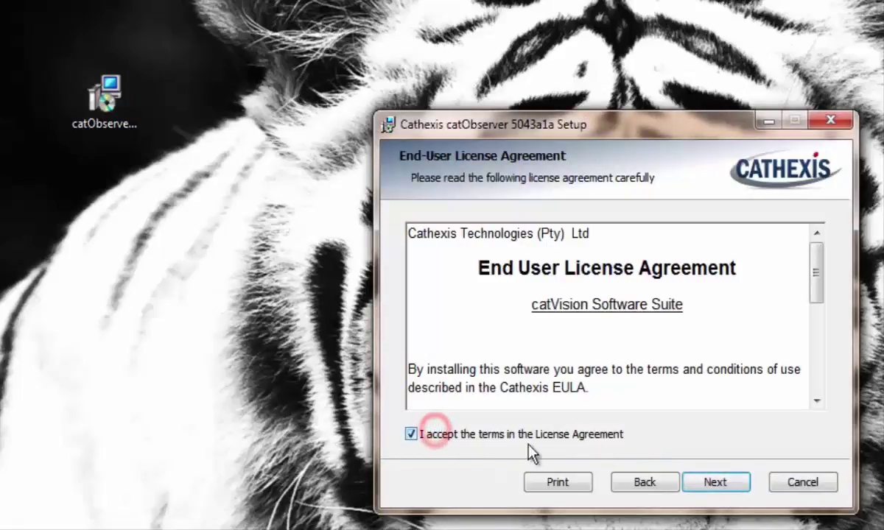
left_click(697, 482)
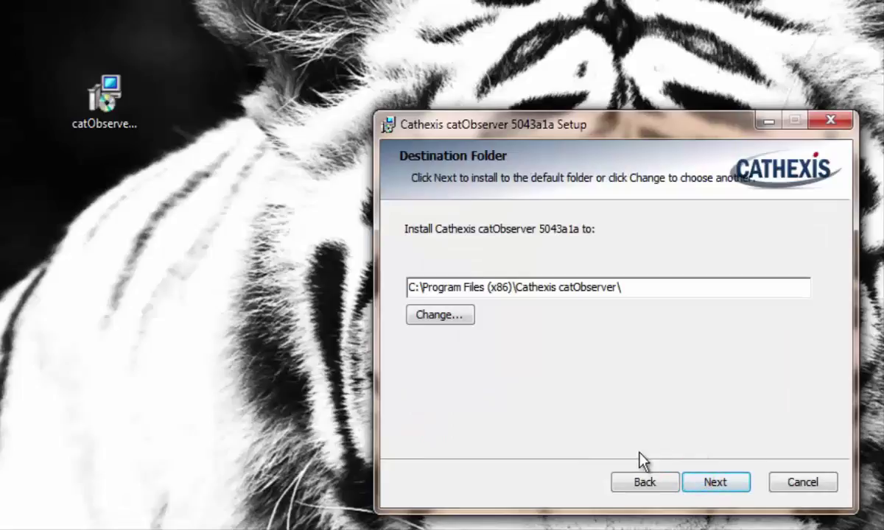
left_click(724, 483)
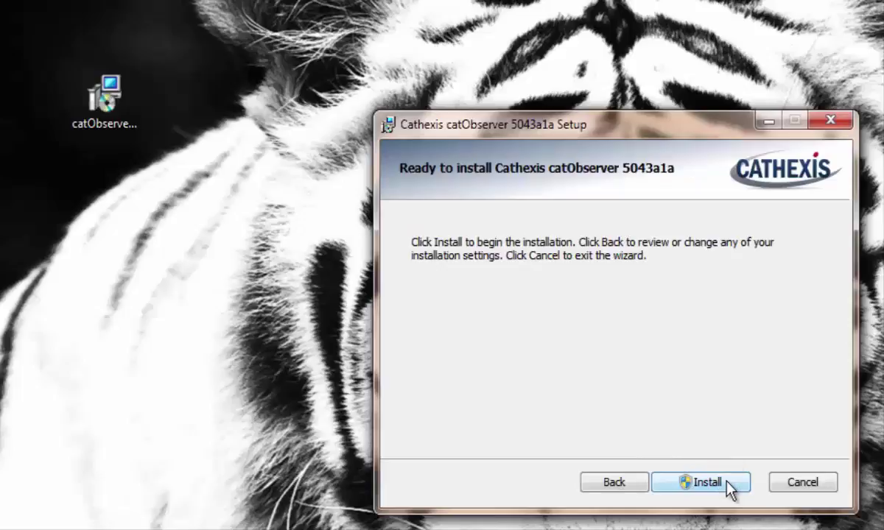
left_click(728, 486)
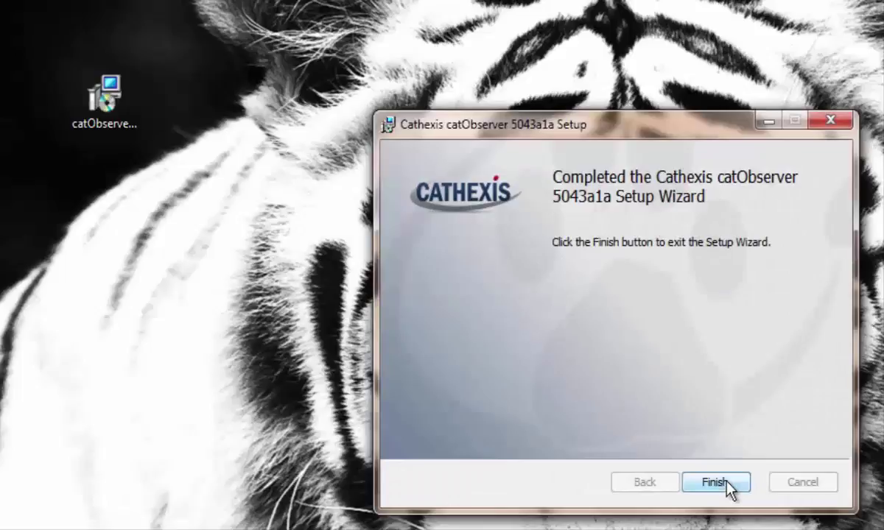
left_click(713, 482)
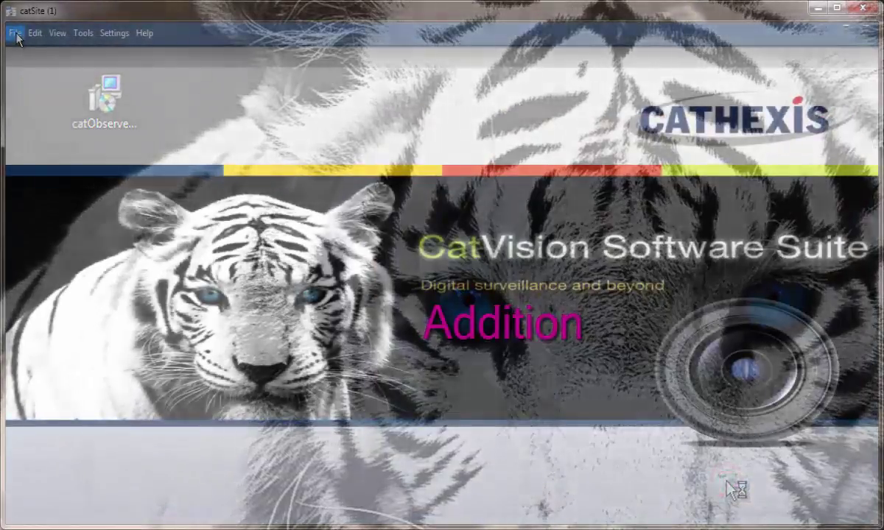
Open the catObserver site from the File menu and log in with the account password.
left_click(15, 34)
mouse_move(70, 49)
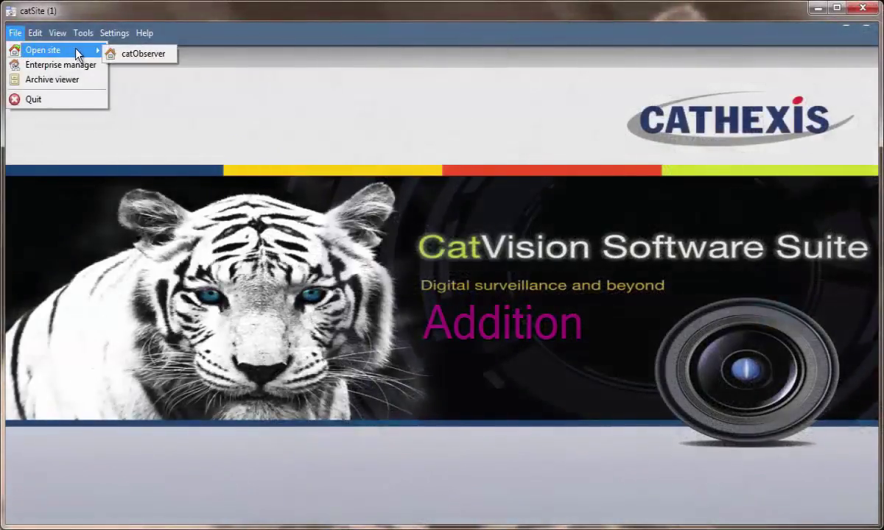
left_click(130, 55)
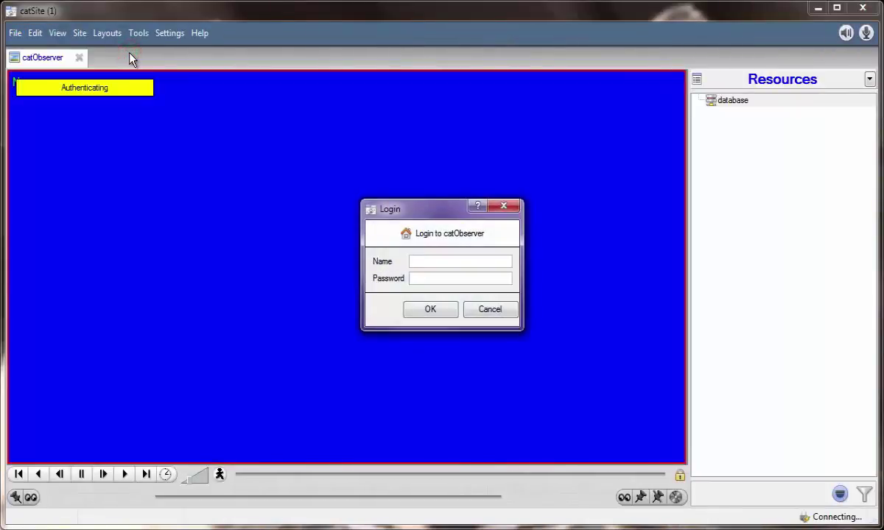
key("Return")
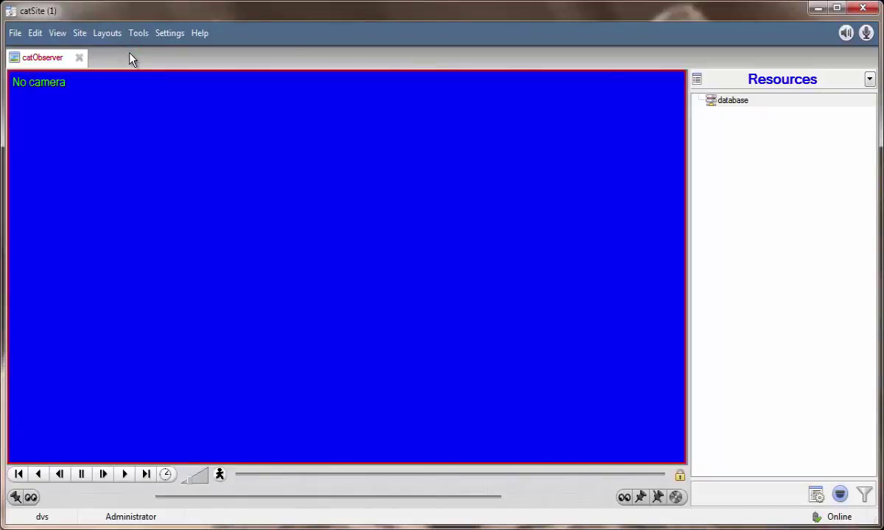
Open the catObserver site's Setup tab and show the CAT-TECHWINNVR server's Cameras page.
left_click(85, 37)
mouse_move(107, 50)
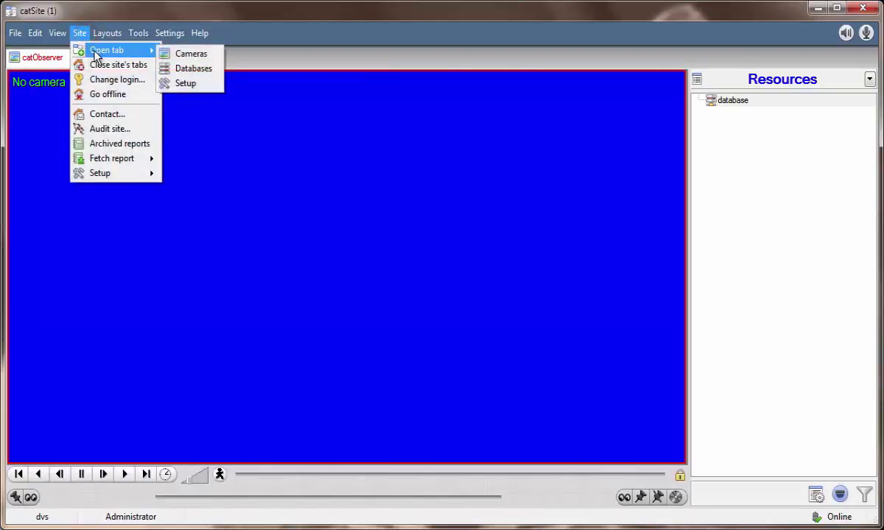
left_click(209, 86)
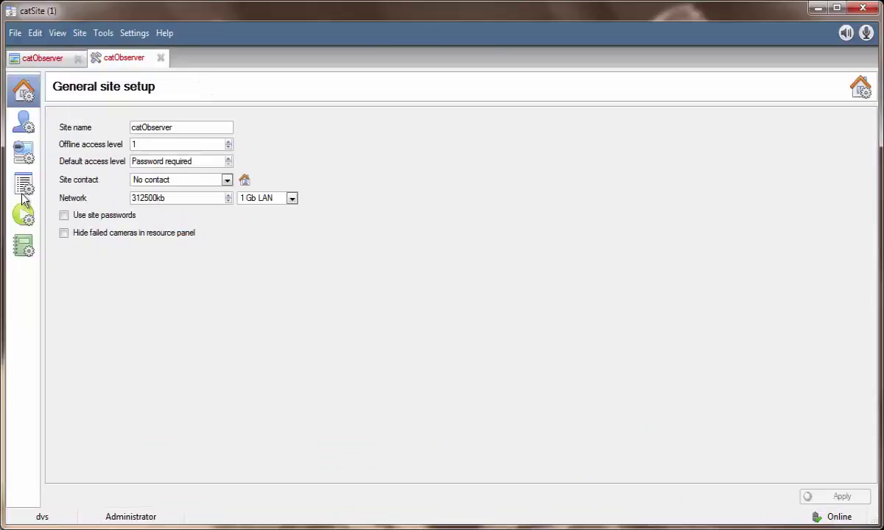
left_click(23, 153)
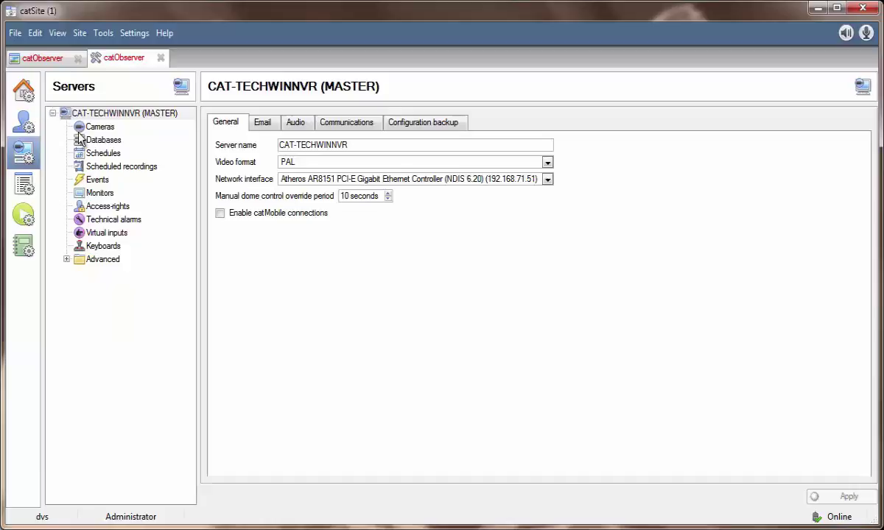
left_click(114, 128)
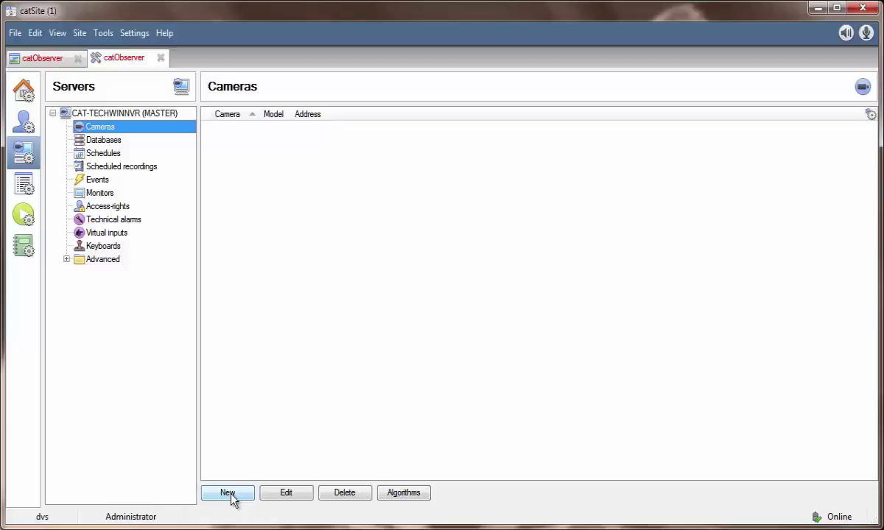
Start a new camera using the Cathexis catObserver driver at 192.168.71.51, video input 1.
left_click(230, 496)
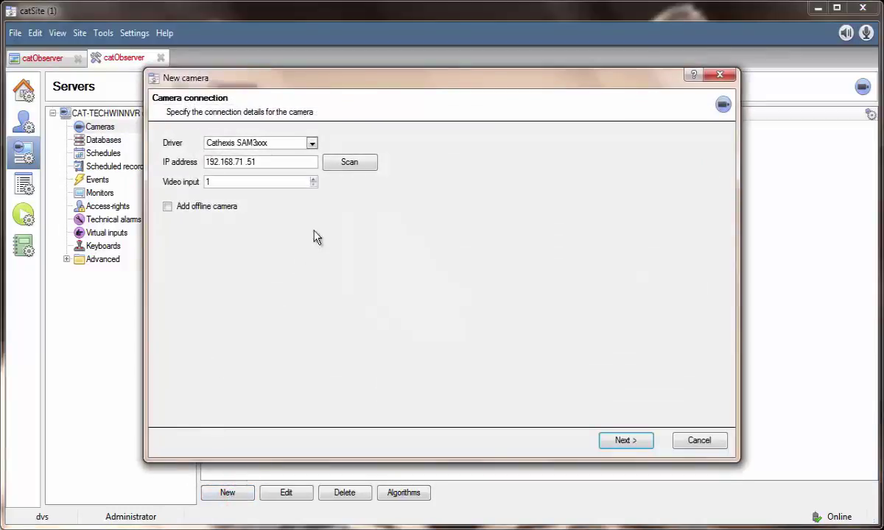
left_click(312, 143)
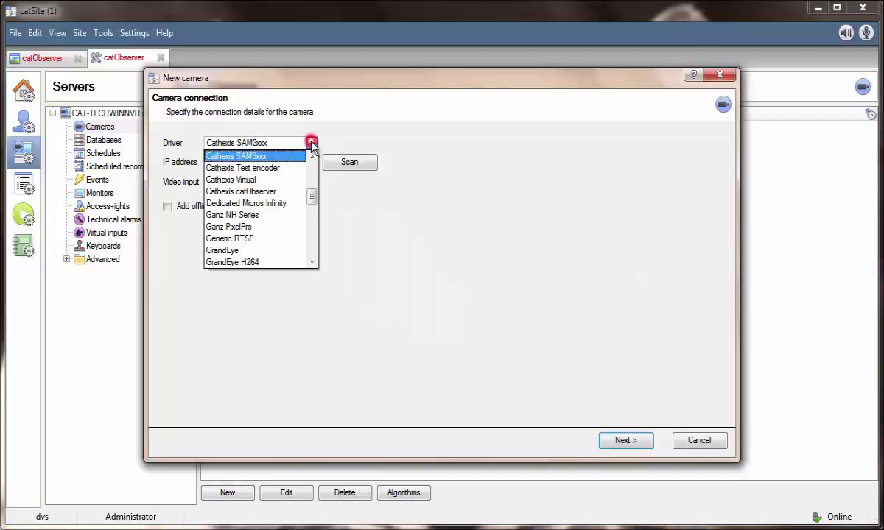
left_click(271, 193)
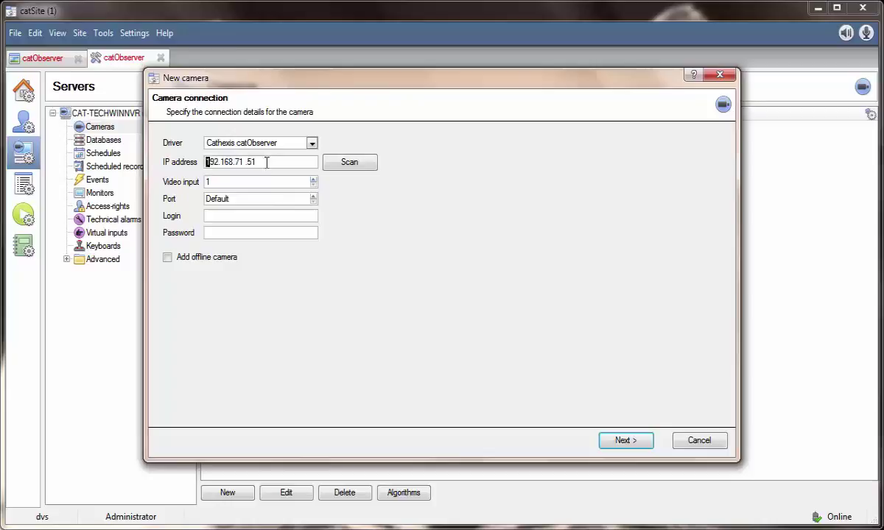
left_click(266, 162)
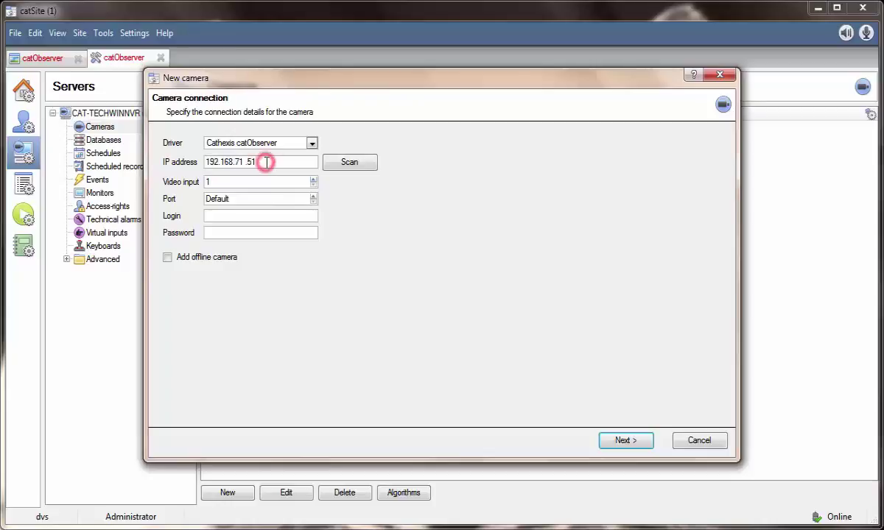
left_click(216, 183)
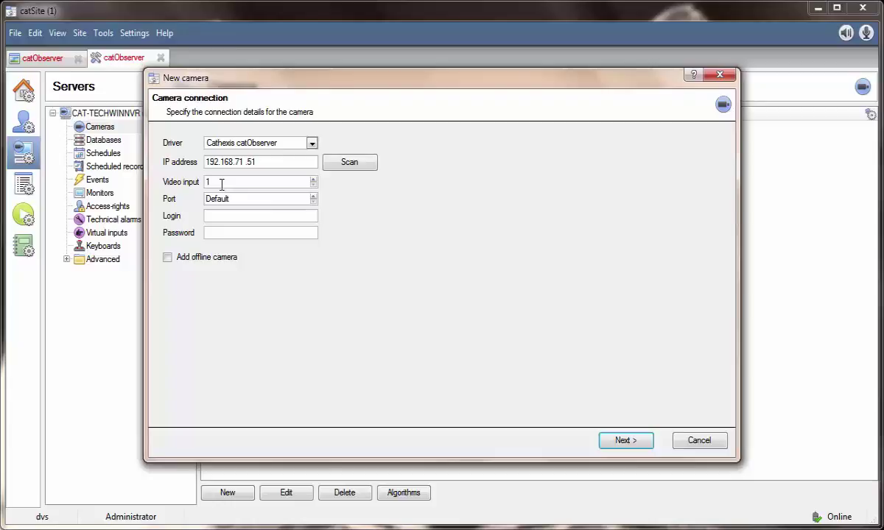
left_click(221, 185)
Name the new camera 'Windows Observer'.
left_click(622, 440)
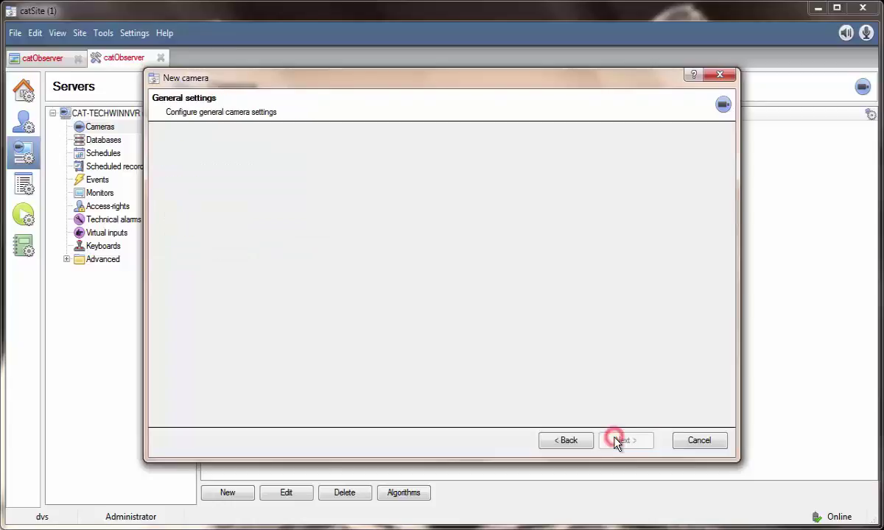
type("Windo")
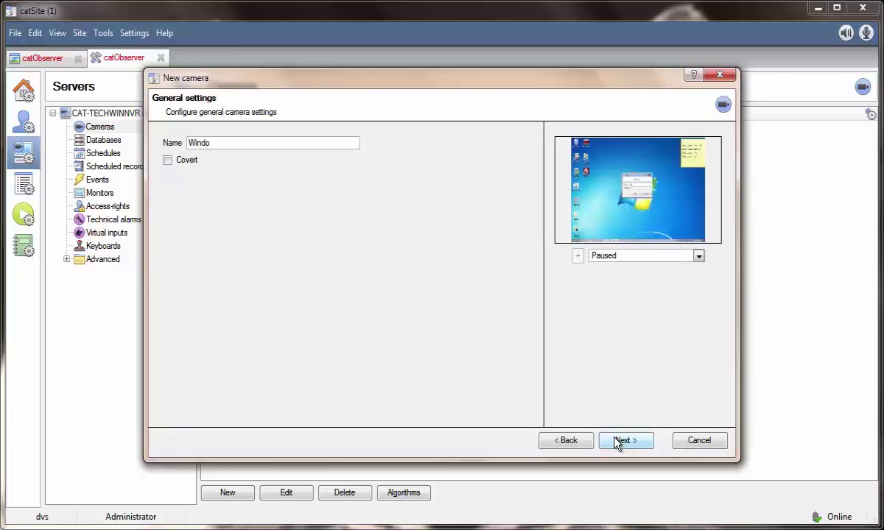
type("ws Observer")
left_click(641, 448)
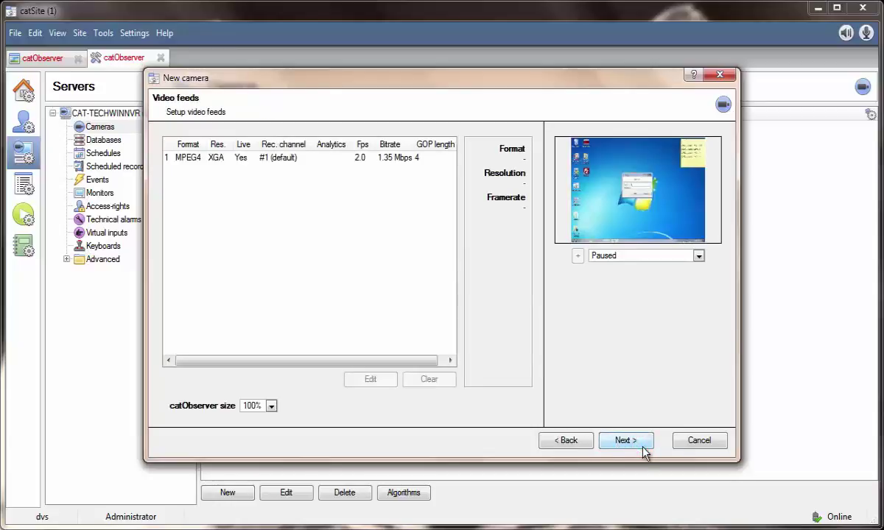
Raise the MPEG4 XGA feed's frame rate to 5.0 fps, keeping Normal quality.
left_click(298, 159)
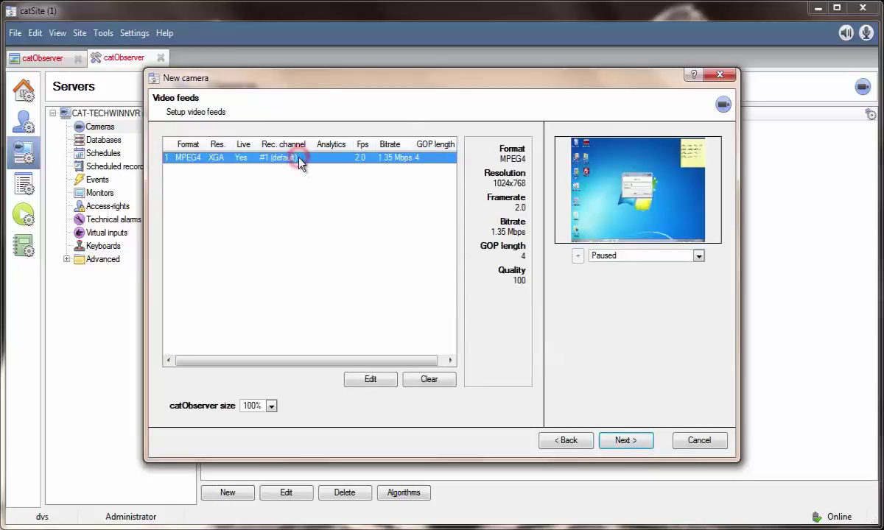
left_click(373, 383)
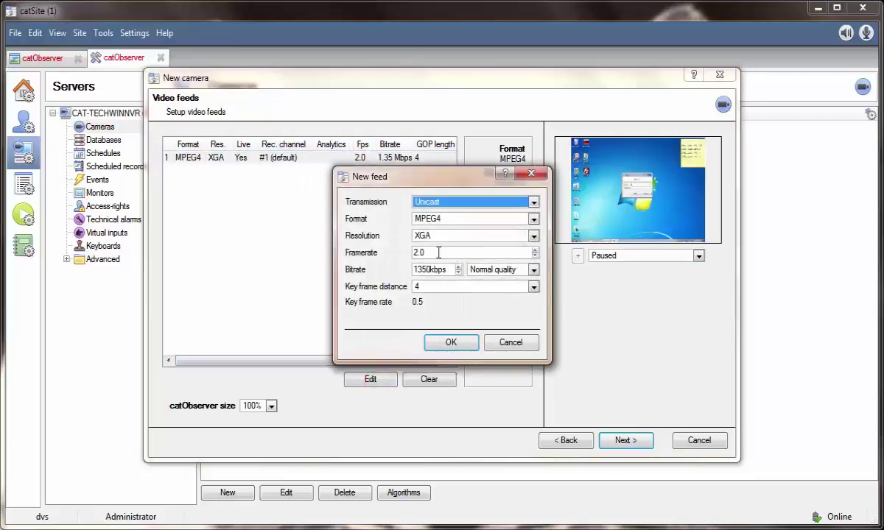
left_click(535, 250)
left_click(535, 249)
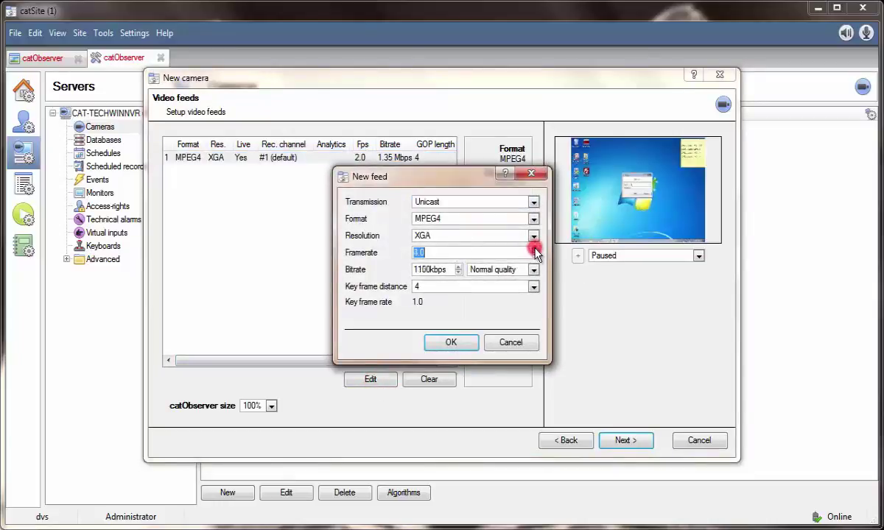
left_click(534, 249)
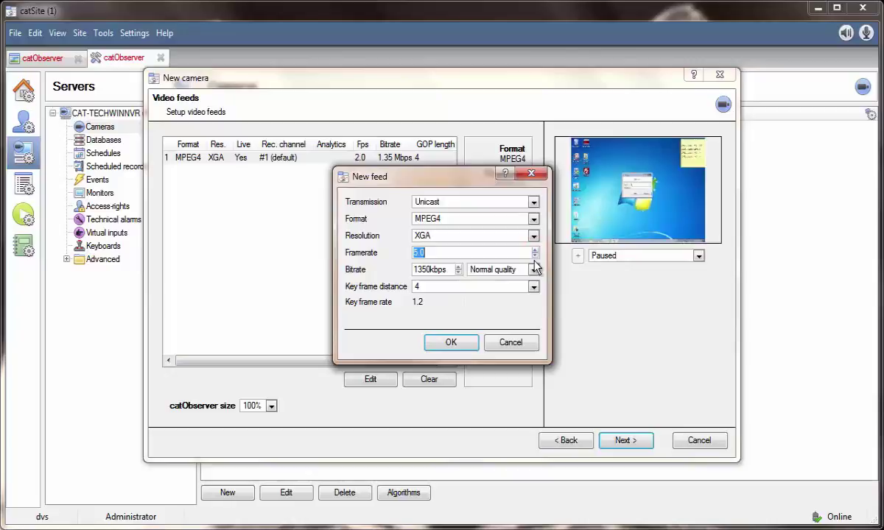
left_click(534, 270)
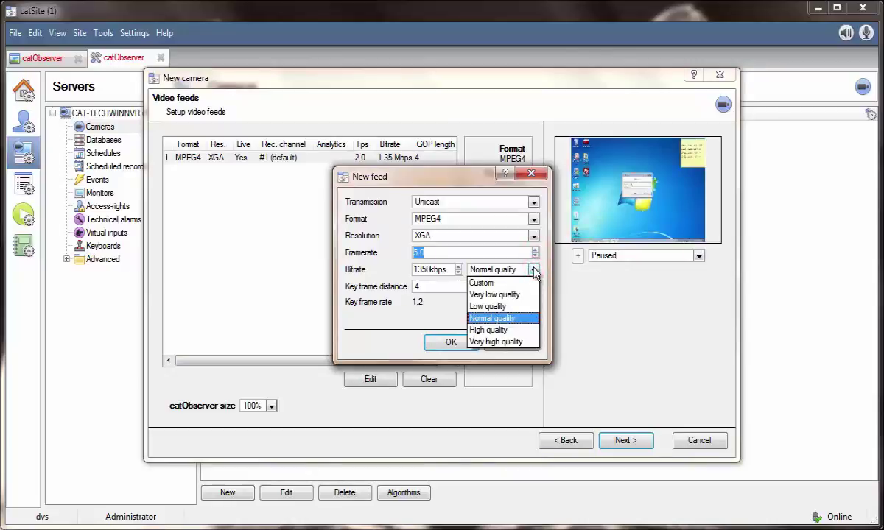
left_click(534, 270)
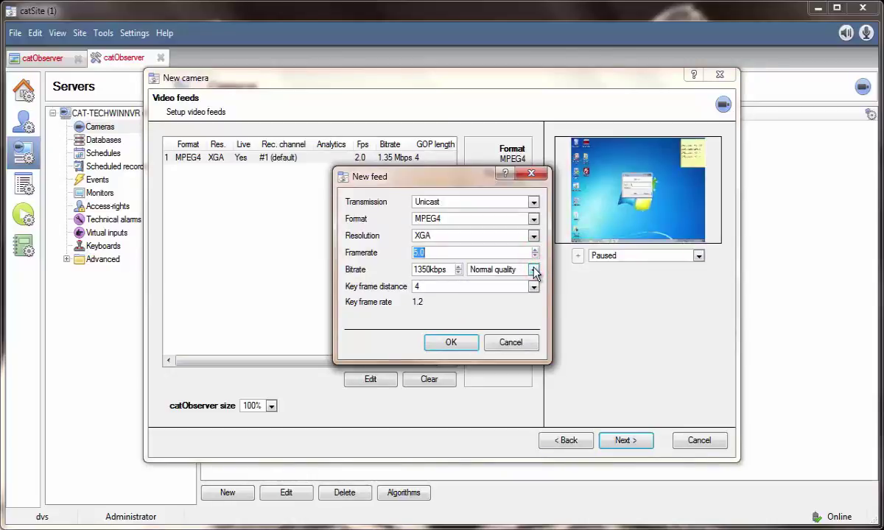
left_click(450, 343)
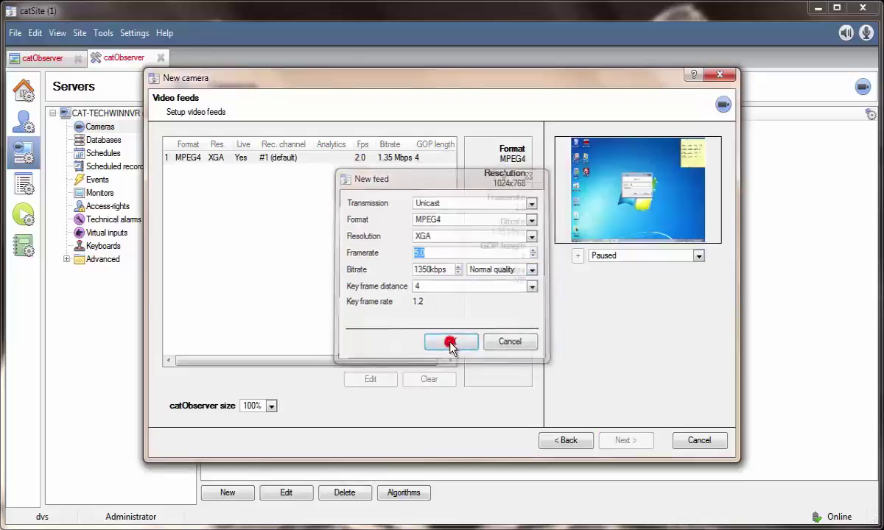
Keep the catObserver size at 100%.
left_click(271, 405)
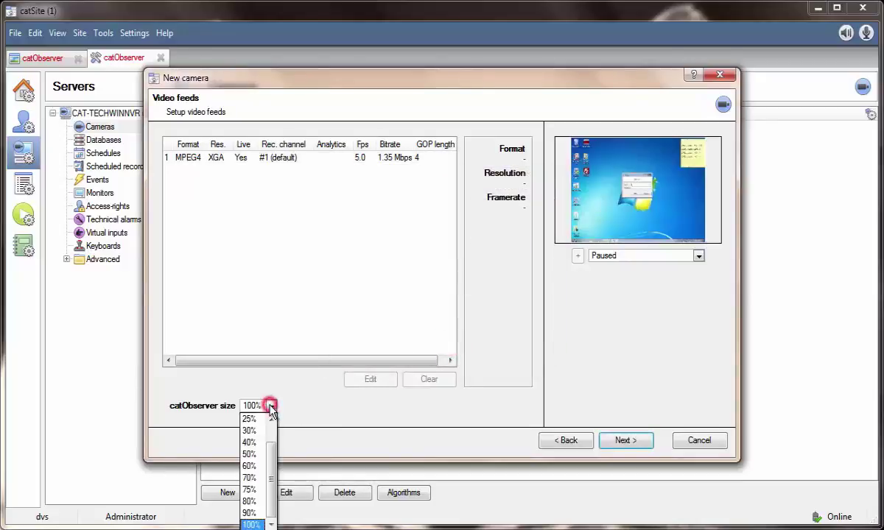
left_click_drag(274, 487, 271, 465)
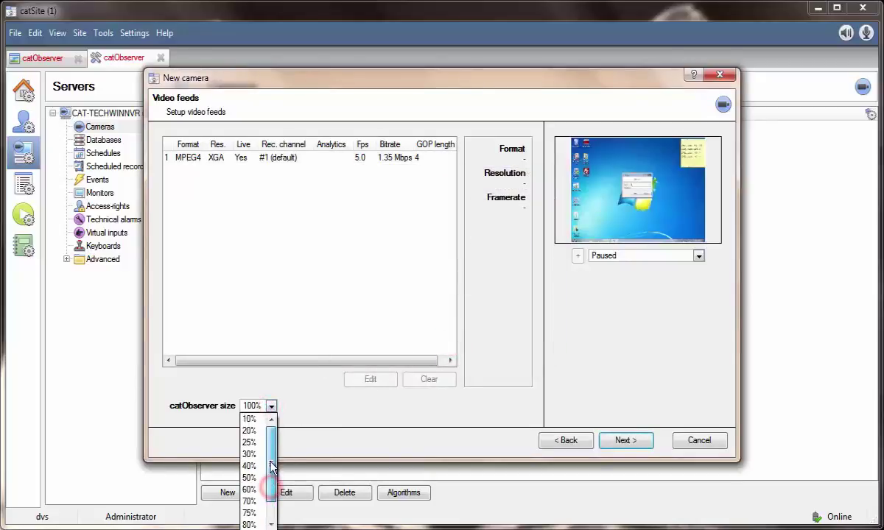
scroll(258, 508, "down", 2)
left_click(254, 520)
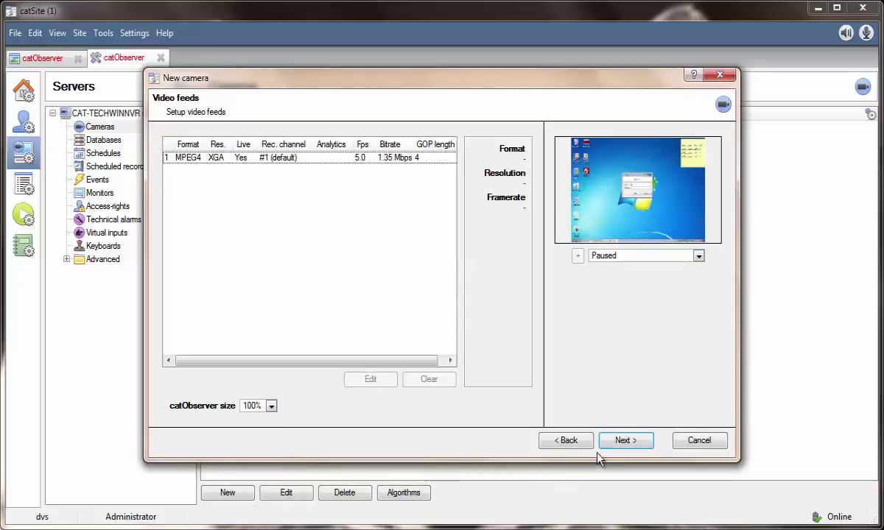
Add the camera without PTZ, with an Every day scheduled recording.
left_click(617, 449)
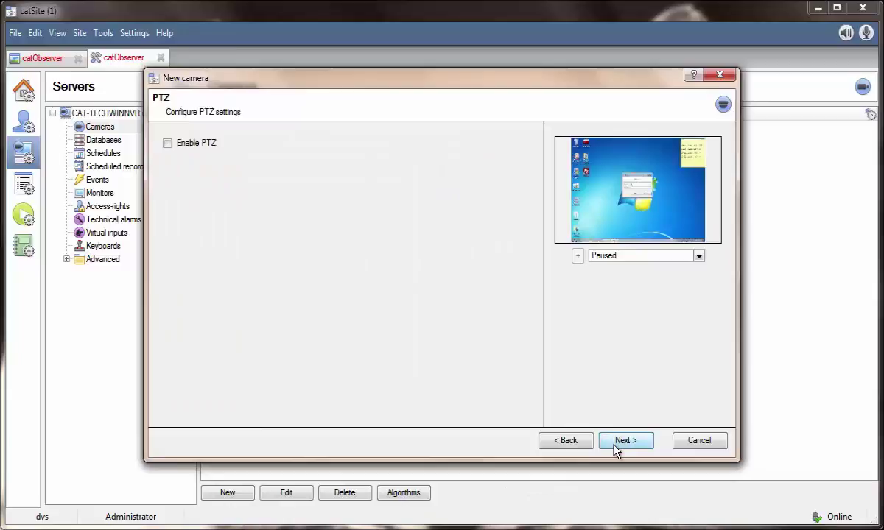
left_click(619, 441)
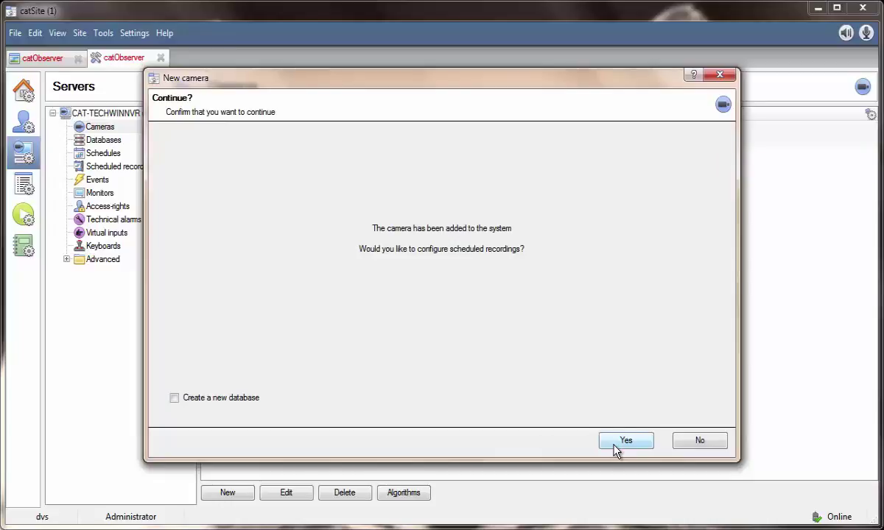
left_click(617, 445)
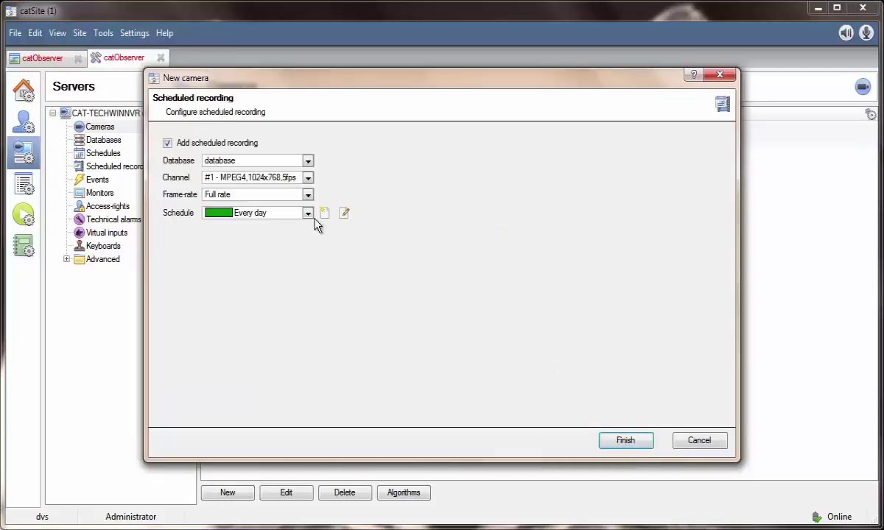
left_click(308, 214)
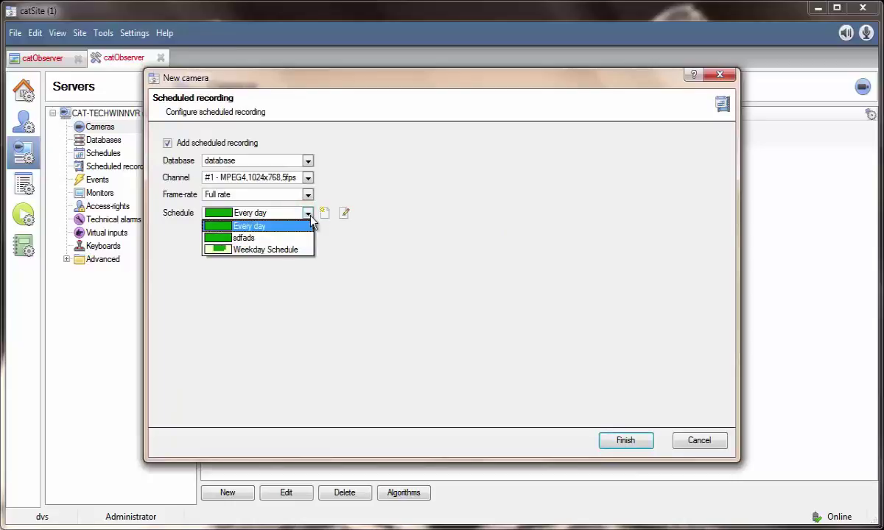
left_click(310, 217)
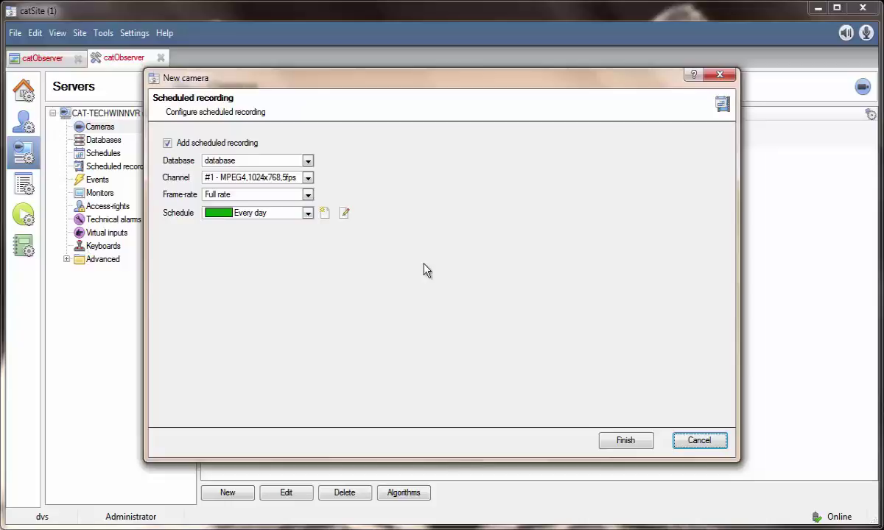
left_click(627, 441)
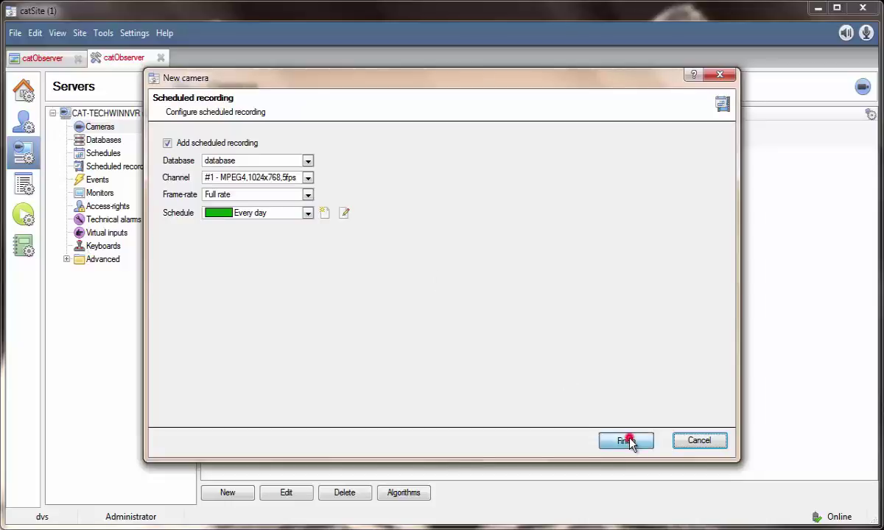
left_click(296, 139)
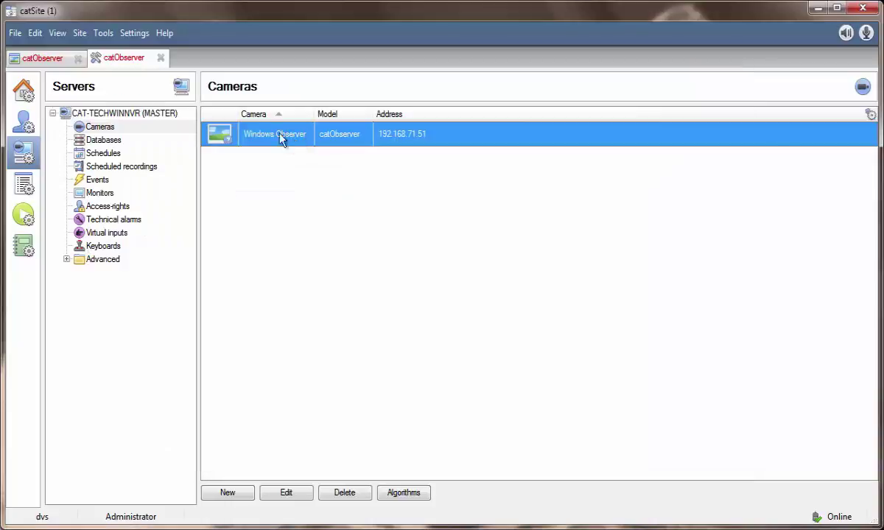
Place the Windows Observer camera in the catObserver live tab's video panel.
left_click(35, 58)
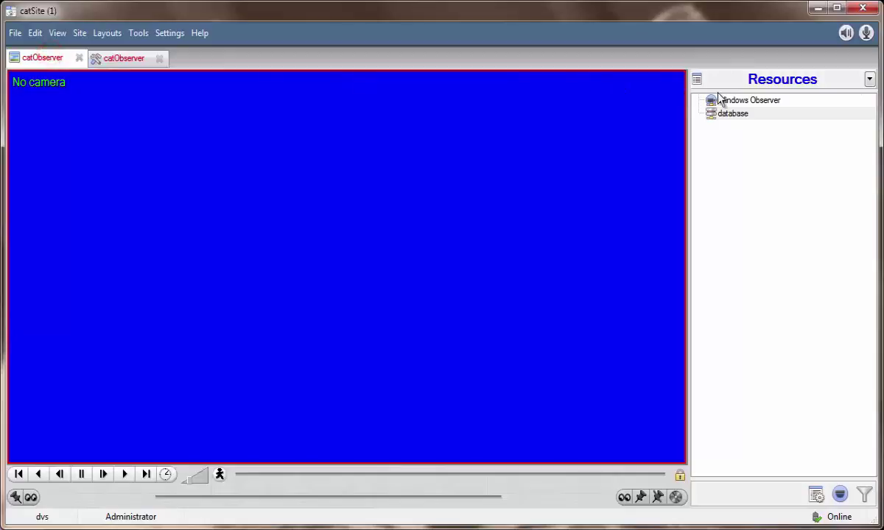
left_click_drag(750, 102, 543, 109)
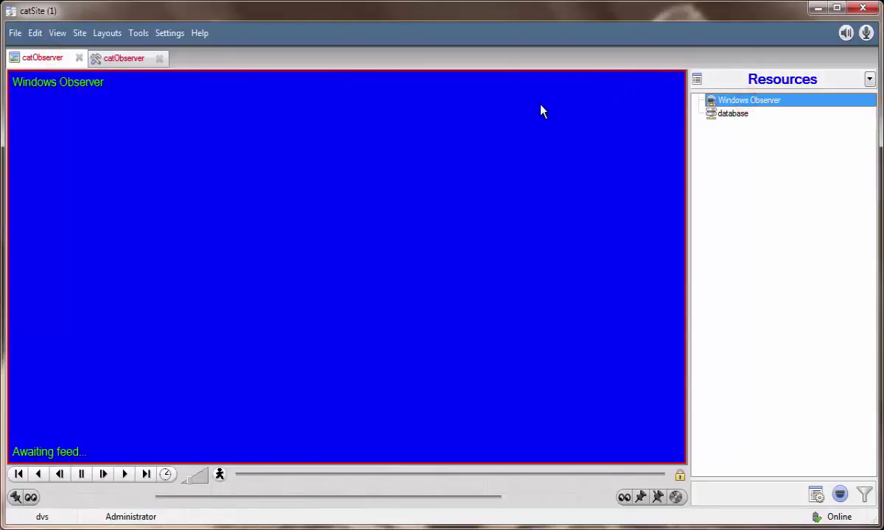